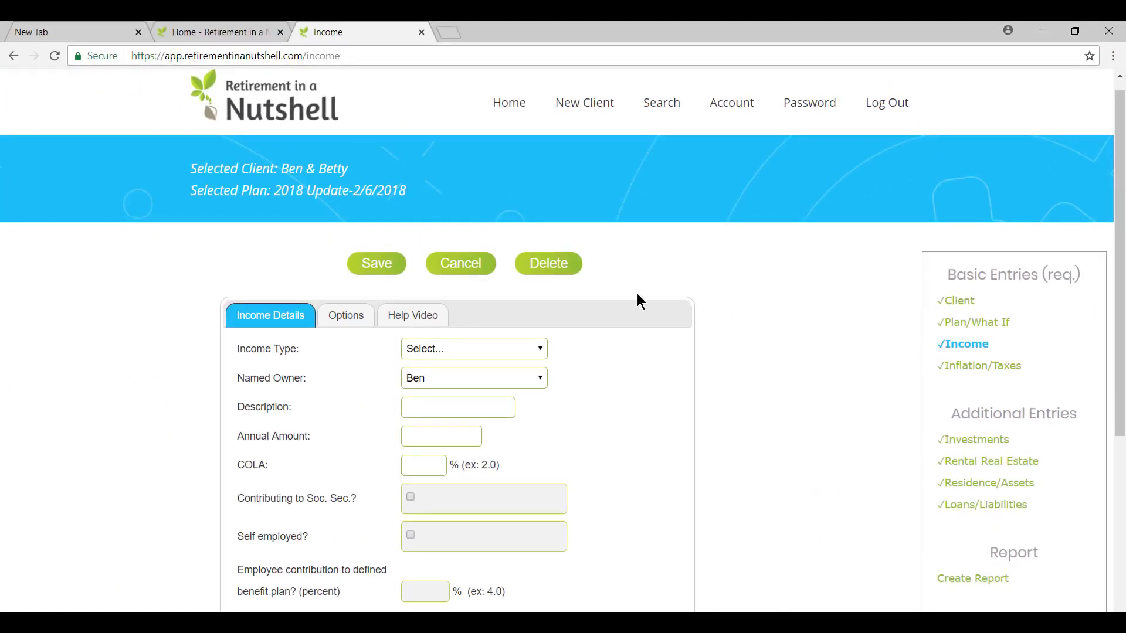
Leave the blank income form, return to the income list, and open and cancel a new income entry
left_click(472, 264)
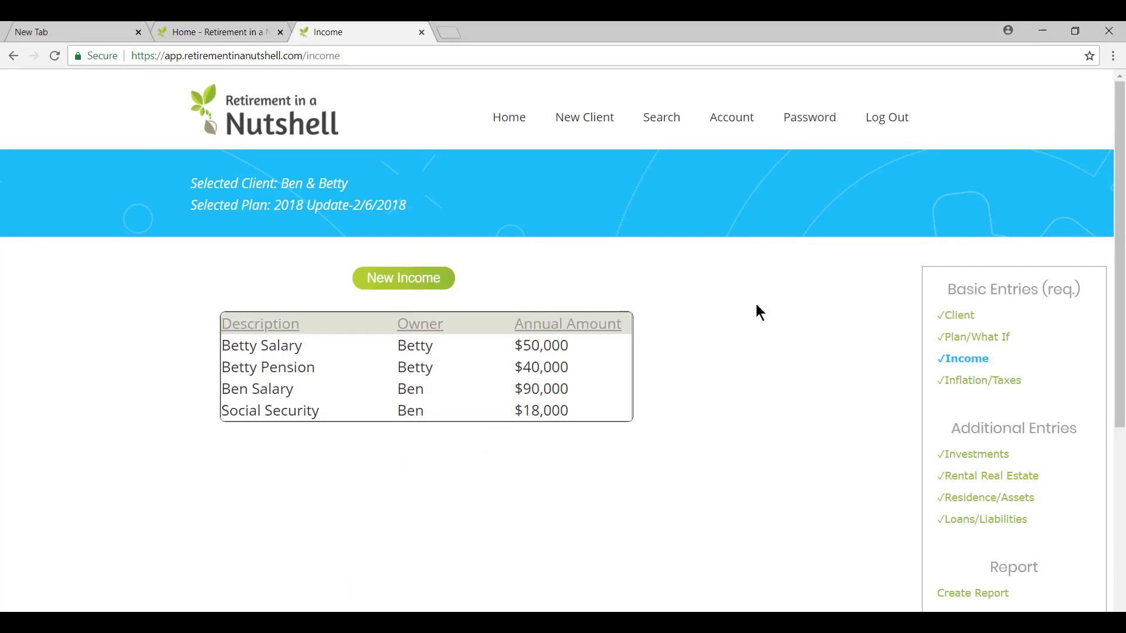
left_click(942, 364)
left_click(396, 280)
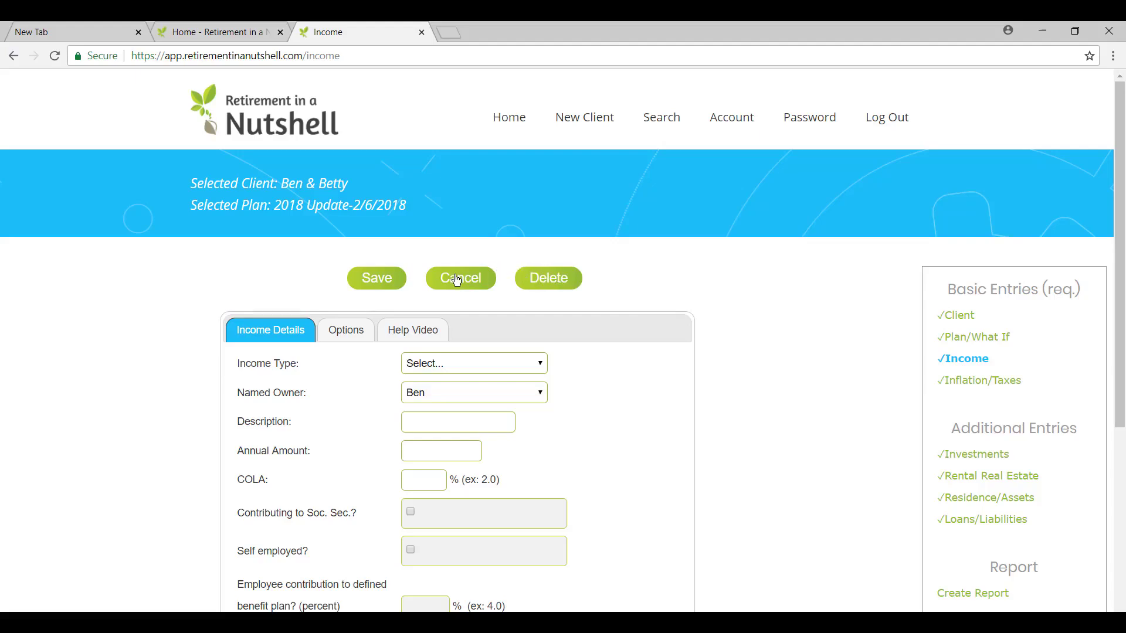
left_click(457, 280)
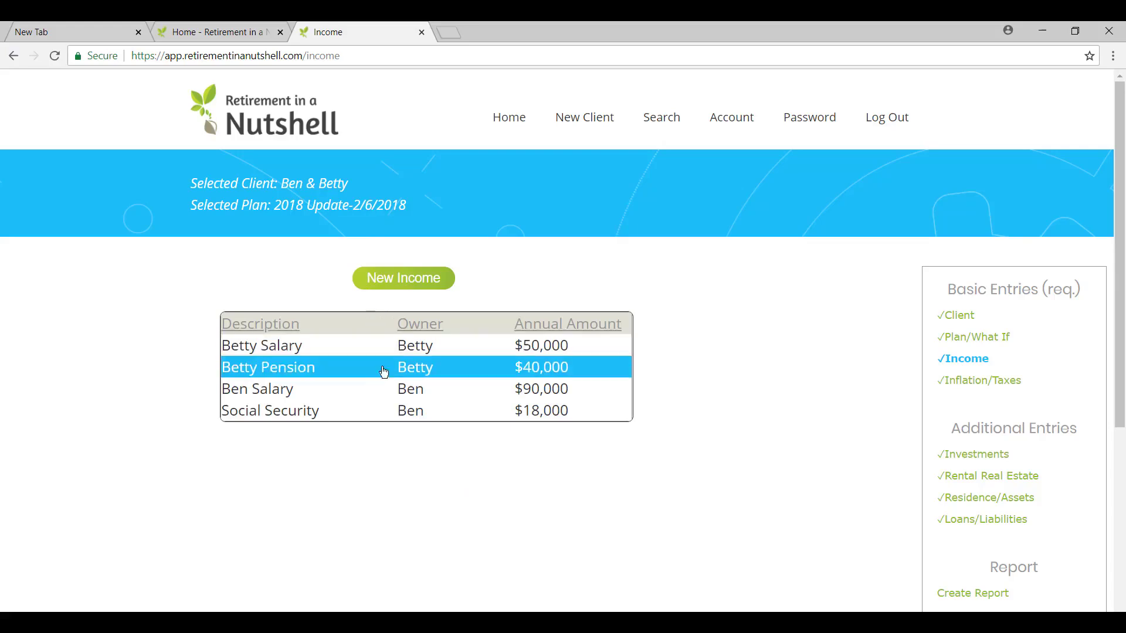
Review the income type, named owner and self-employed settings of the $90,000 salary entry and save it
left_click_drag(430, 389, 456, 374)
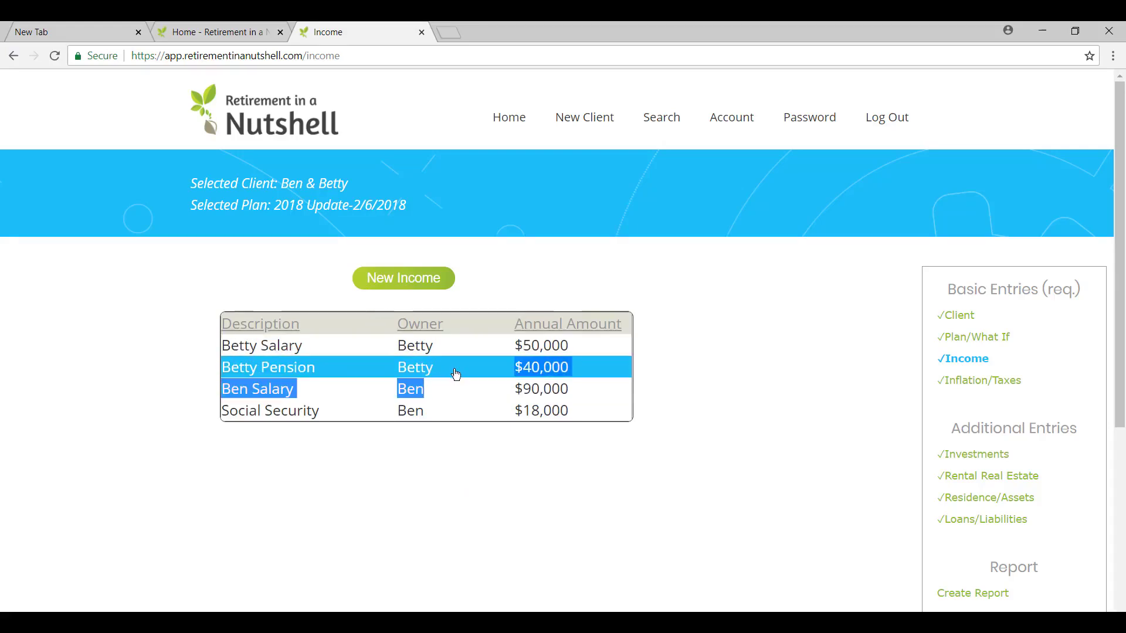
left_click(459, 387)
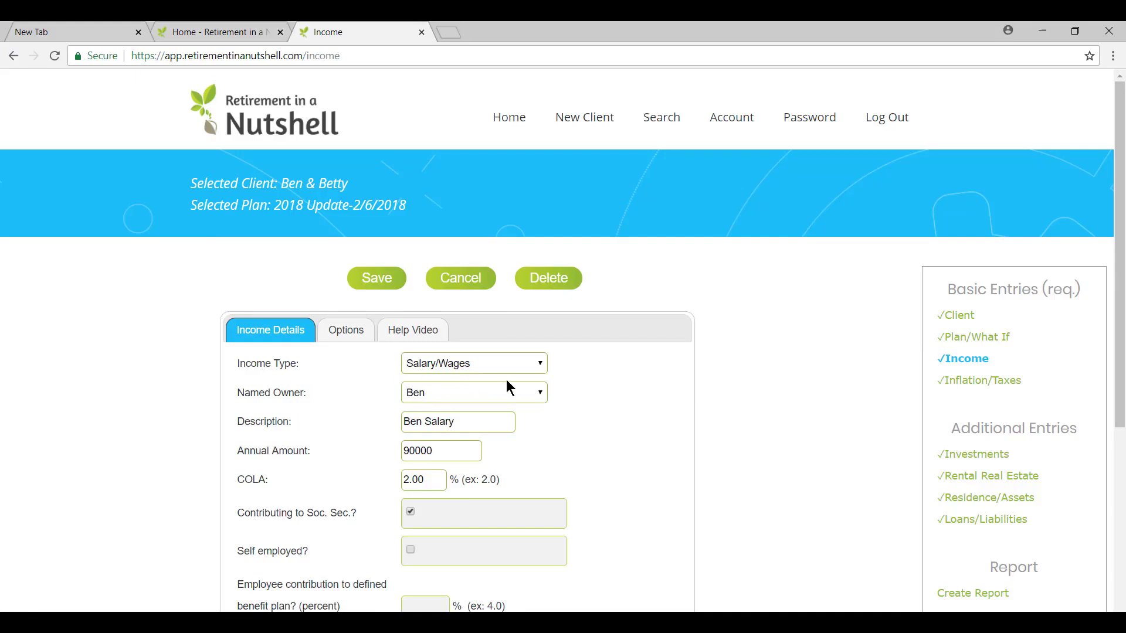
left_click(545, 363)
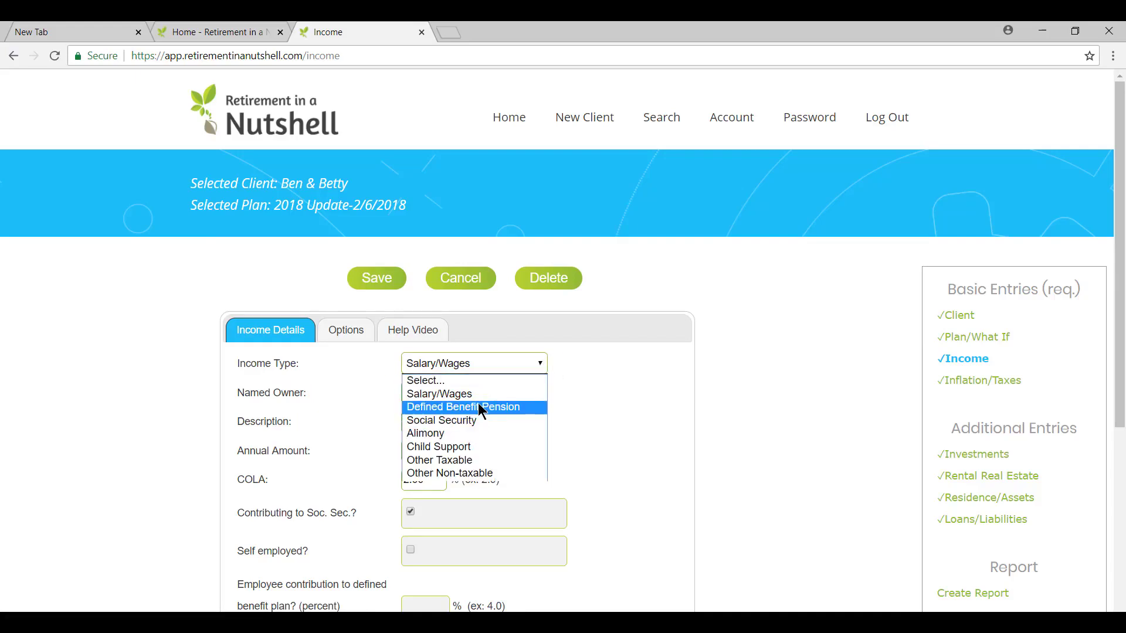
left_click(617, 407)
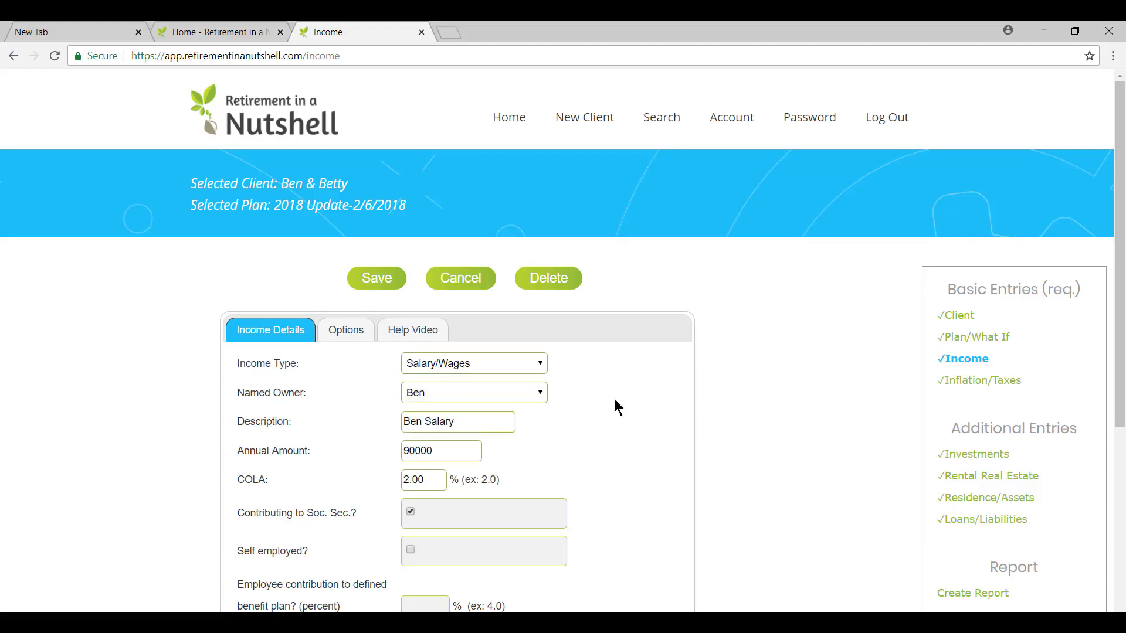
left_click(542, 389)
left_click(594, 404)
left_click(411, 550)
left_click(380, 280)
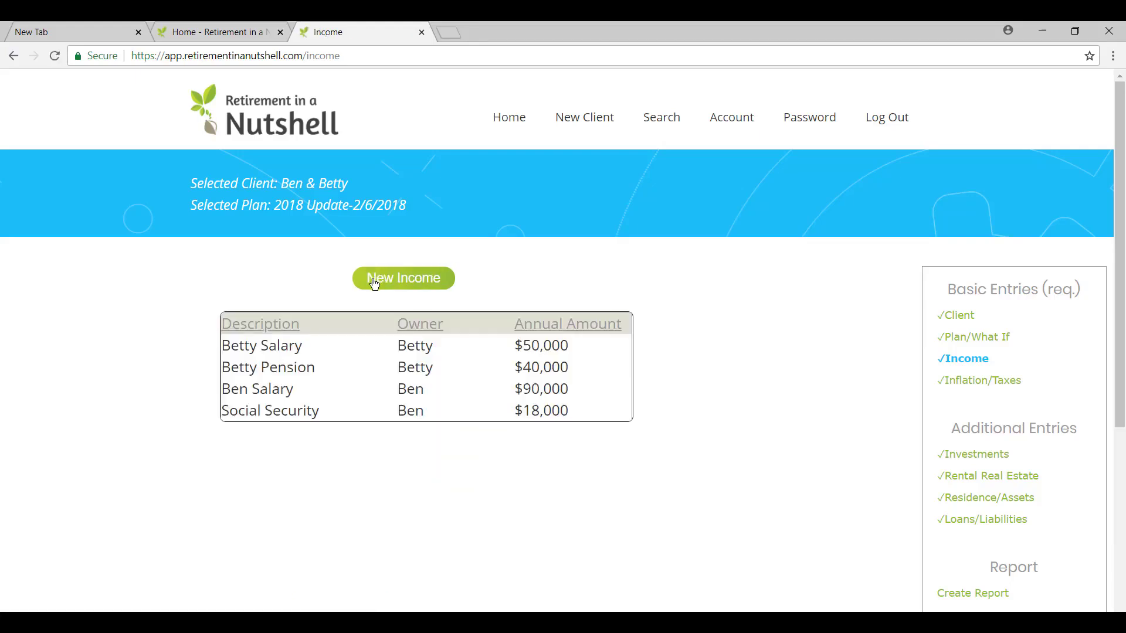
Review the details of the $50,000 salary entry, including the defined benefit plan contribution, and save it
left_click(421, 347)
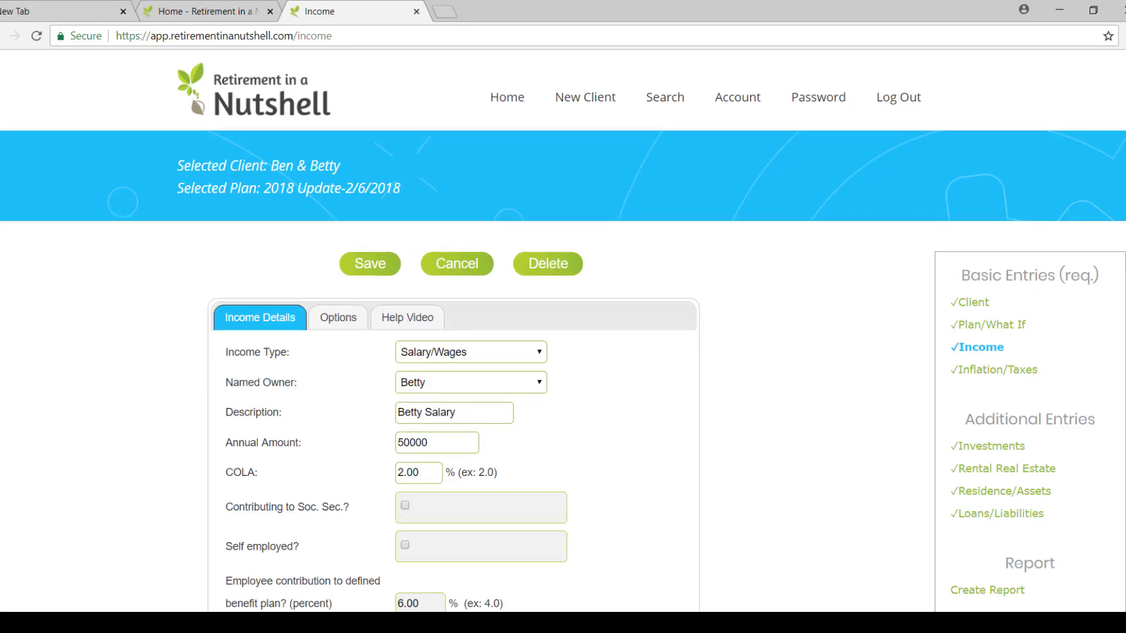
scroll(563, 330, "down", 1)
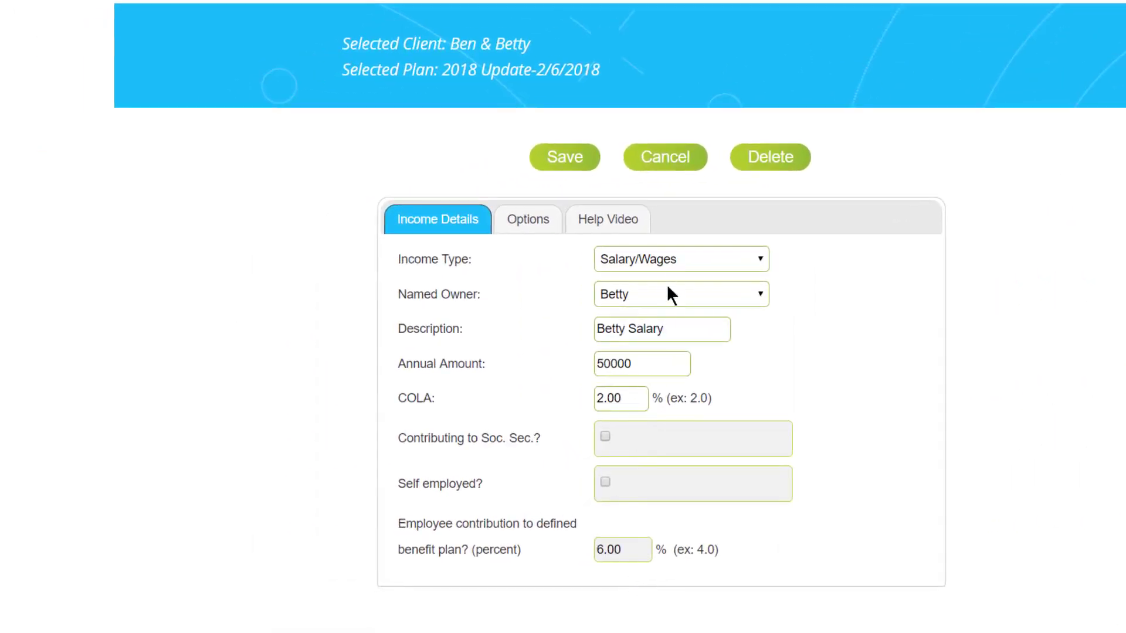
left_click(571, 161)
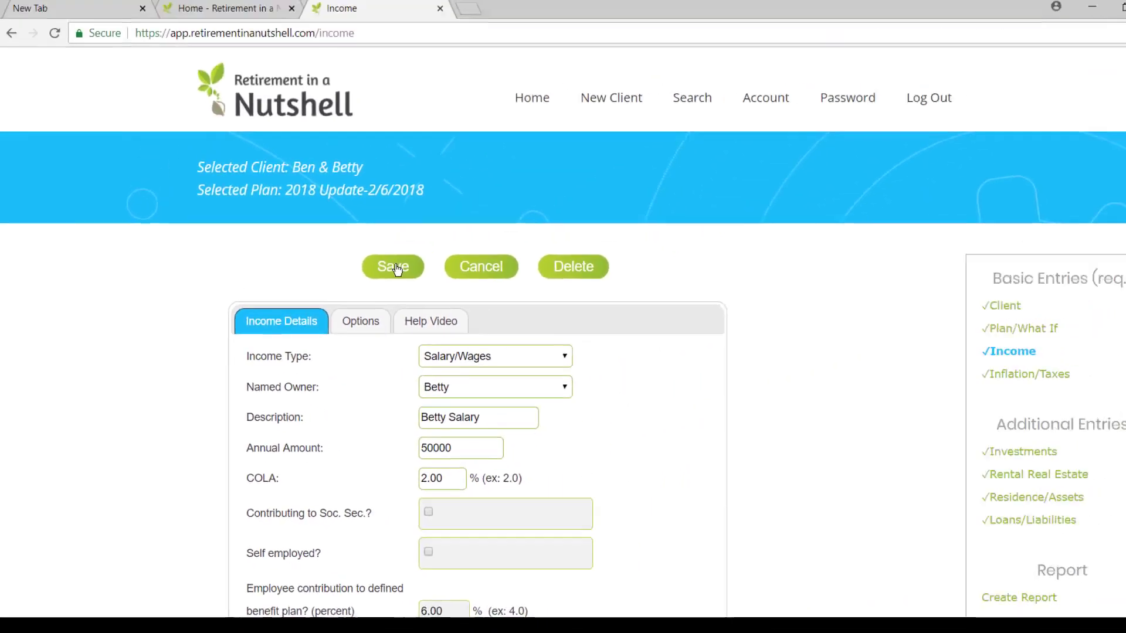
left_click(669, 71)
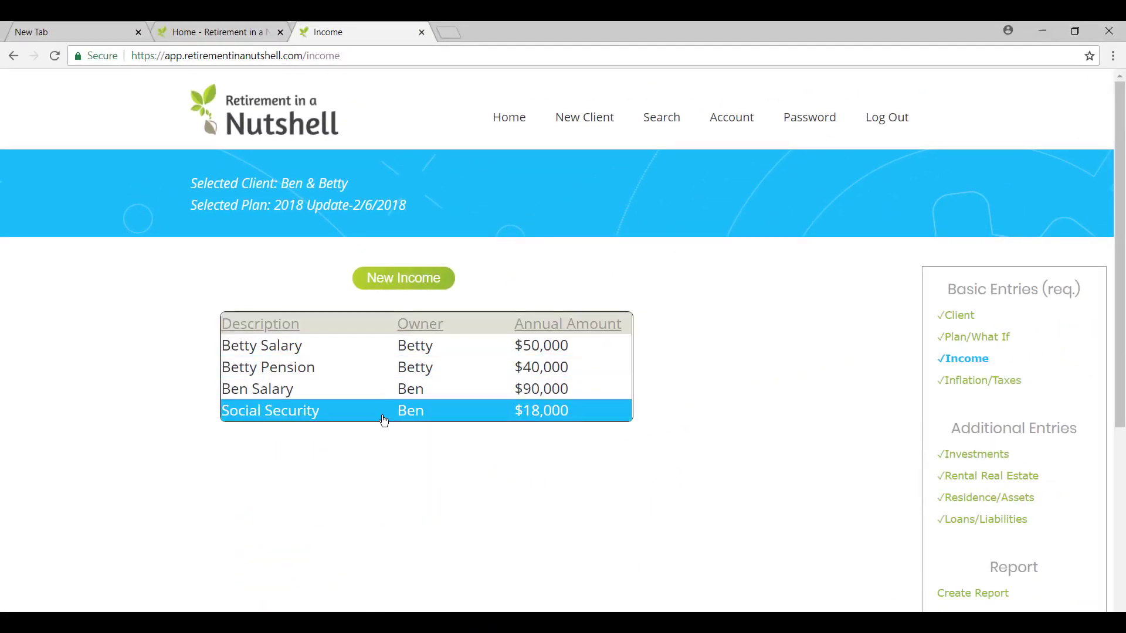
Review the pension entry and its income type options, keeping Defined Benefit Pension, and save it
left_click(411, 374)
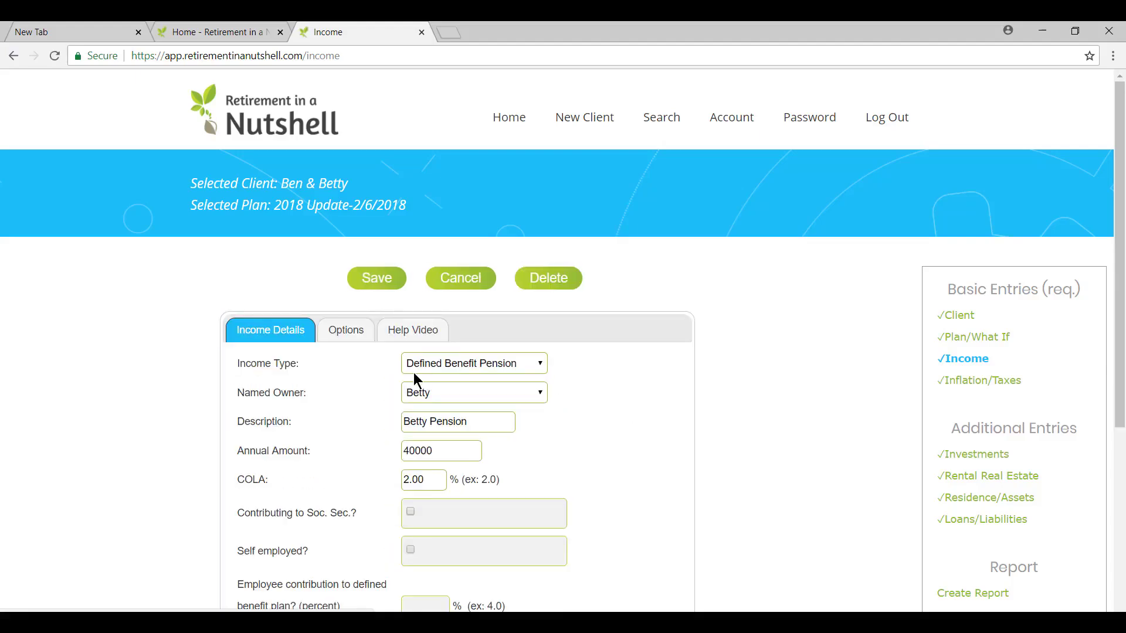
left_click(539, 366)
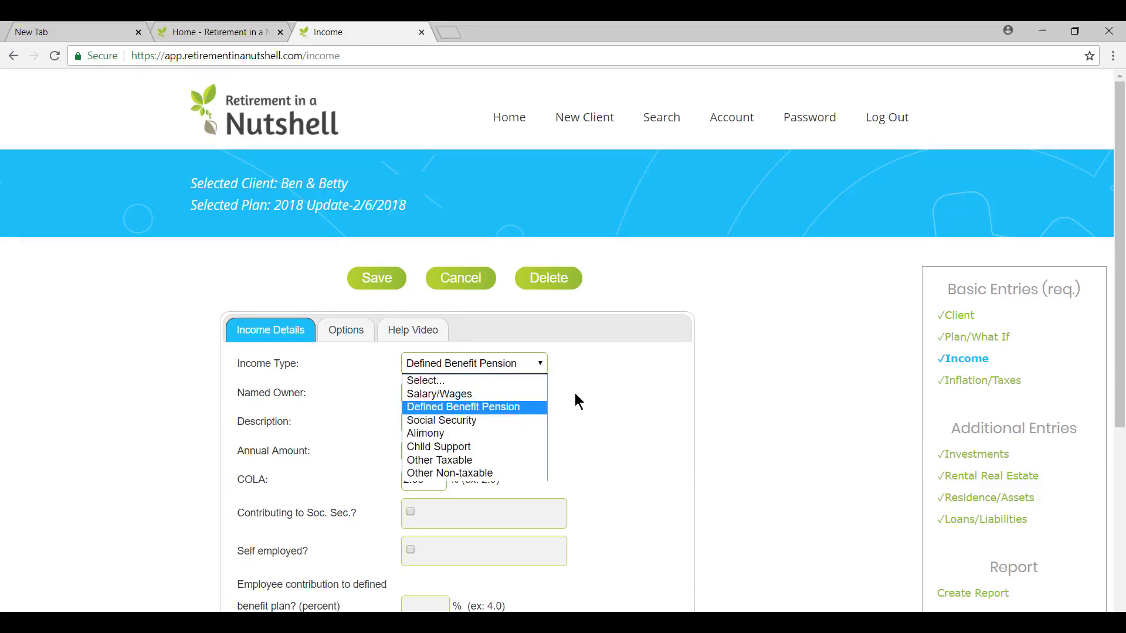
left_click(590, 388)
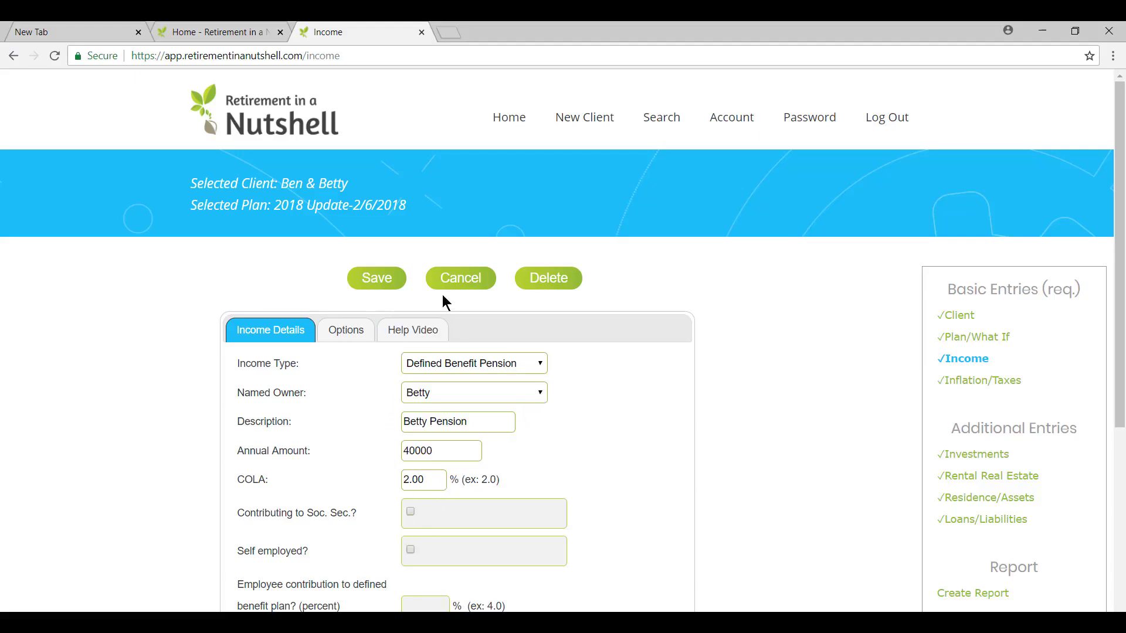
left_click(376, 280)
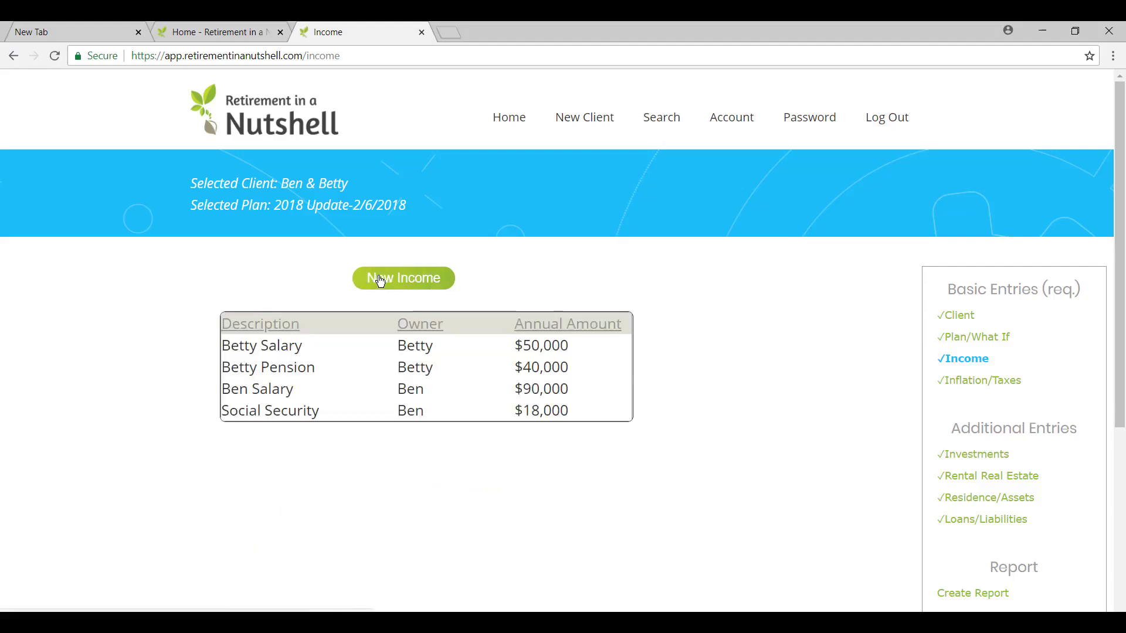
Open the Social Security income entry and view the available income types without changing the selection
left_click(361, 412)
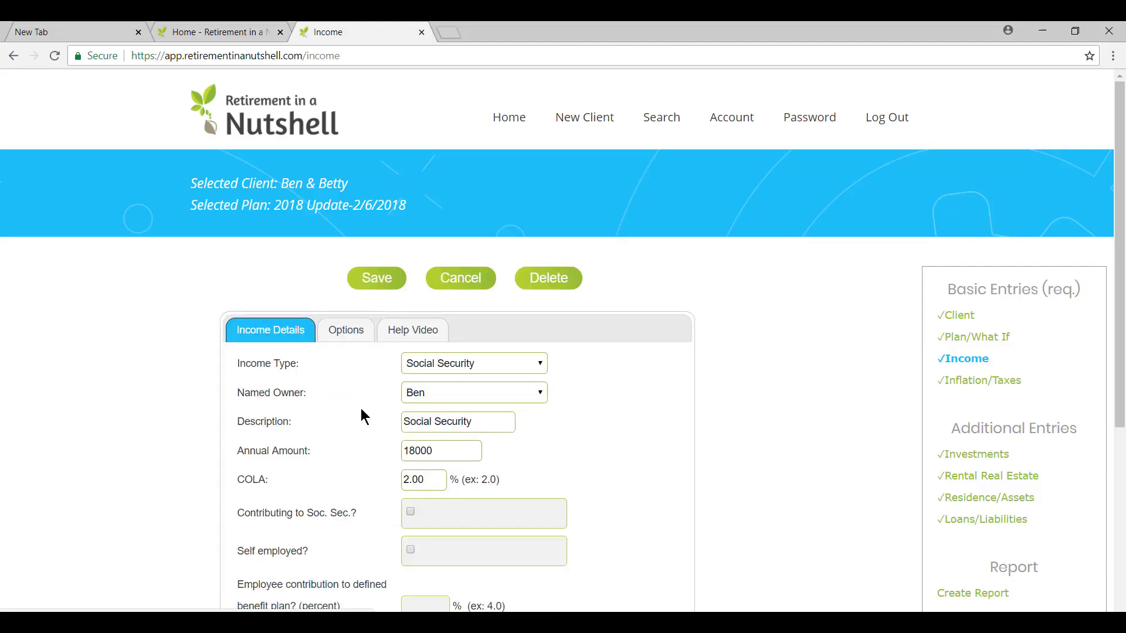
left_click(541, 362)
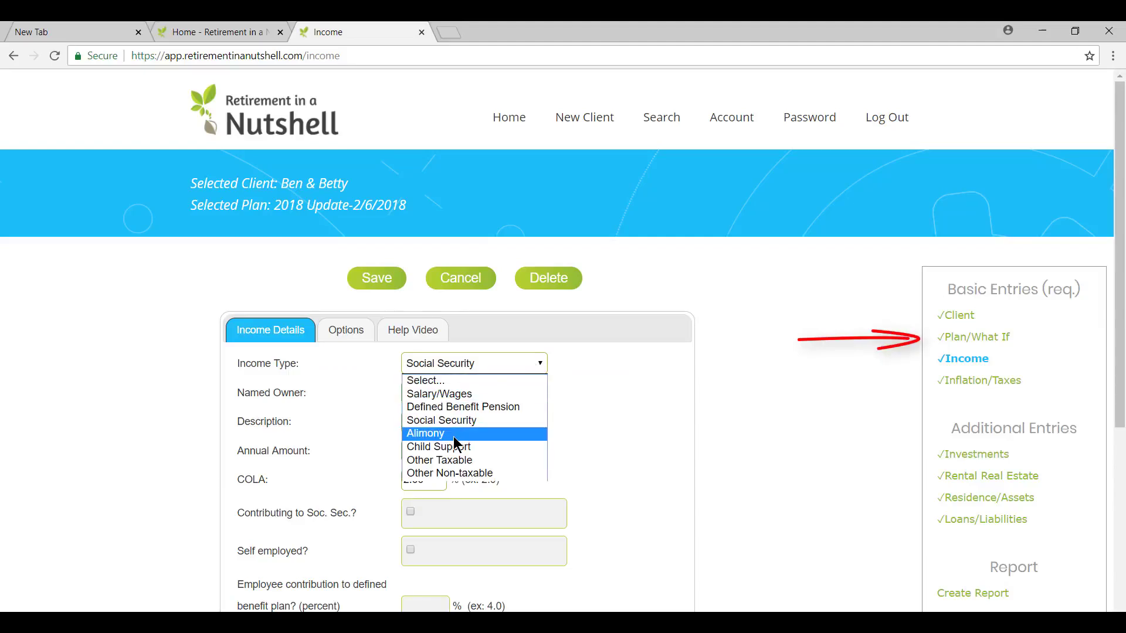
left_click(601, 403)
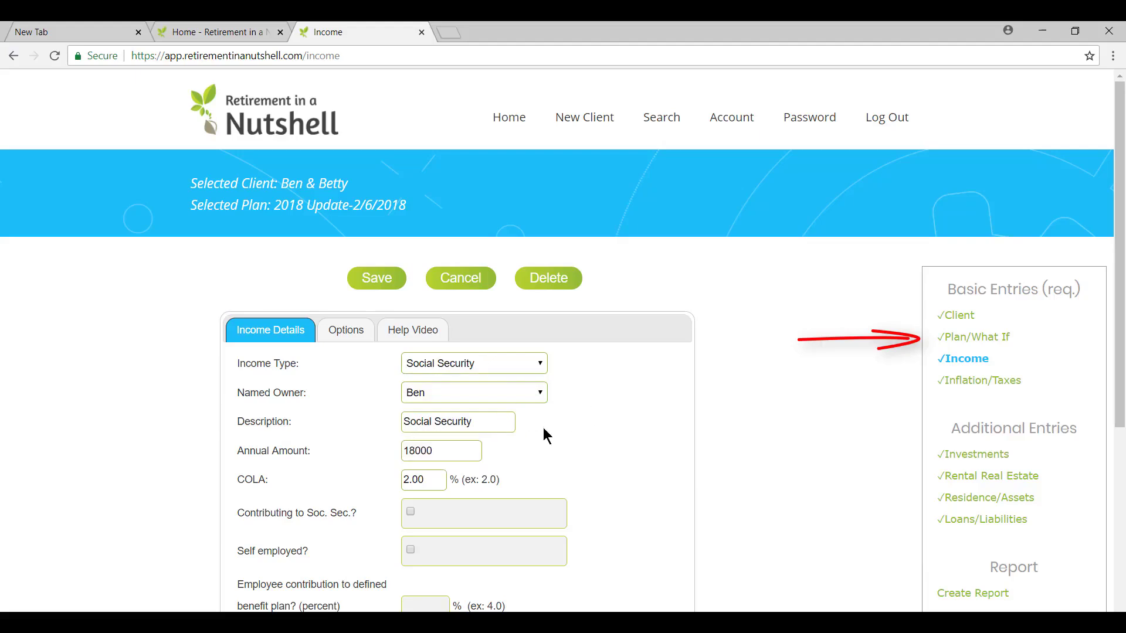
Compare the Social Security income entry with the retirement and Social Security ages in the plan details, and return to the income list
left_click(958, 342)
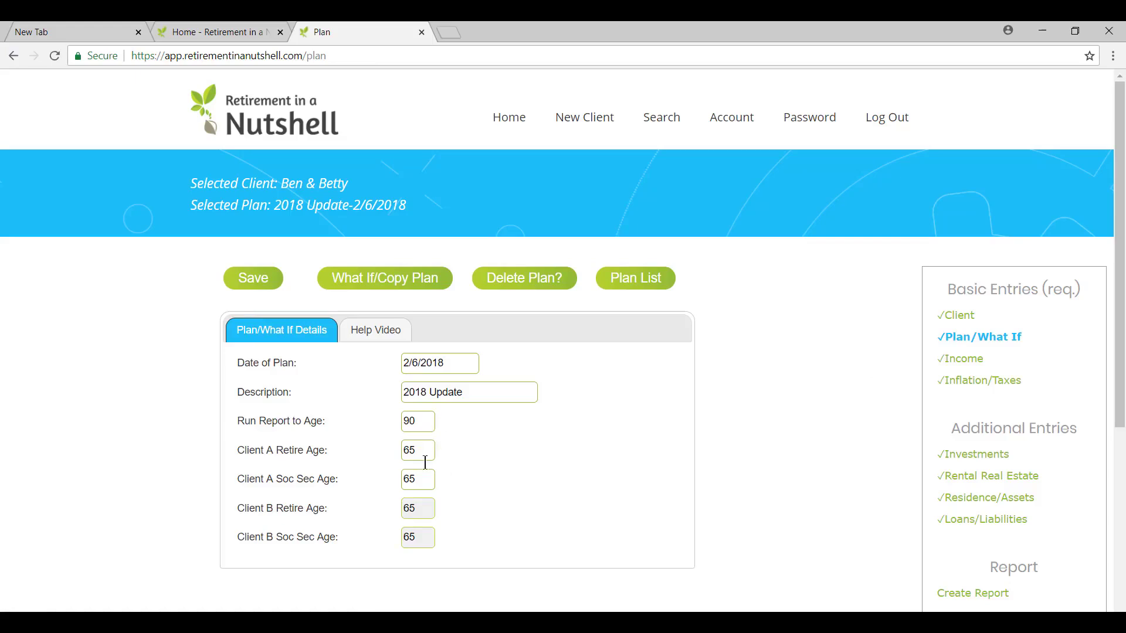
left_click(944, 359)
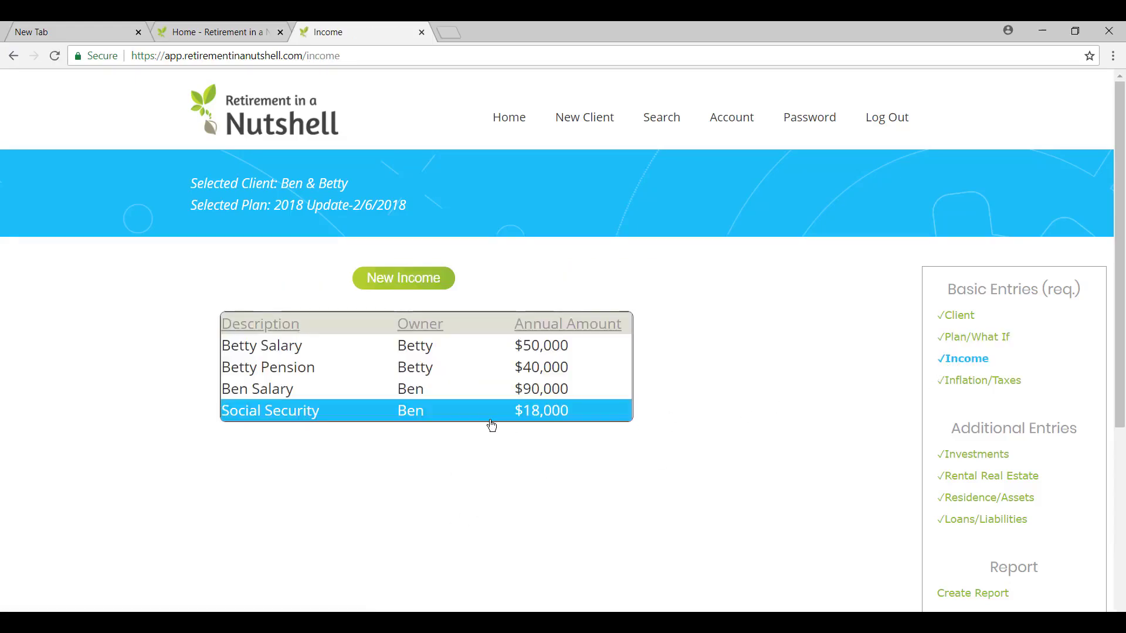
left_click(410, 412)
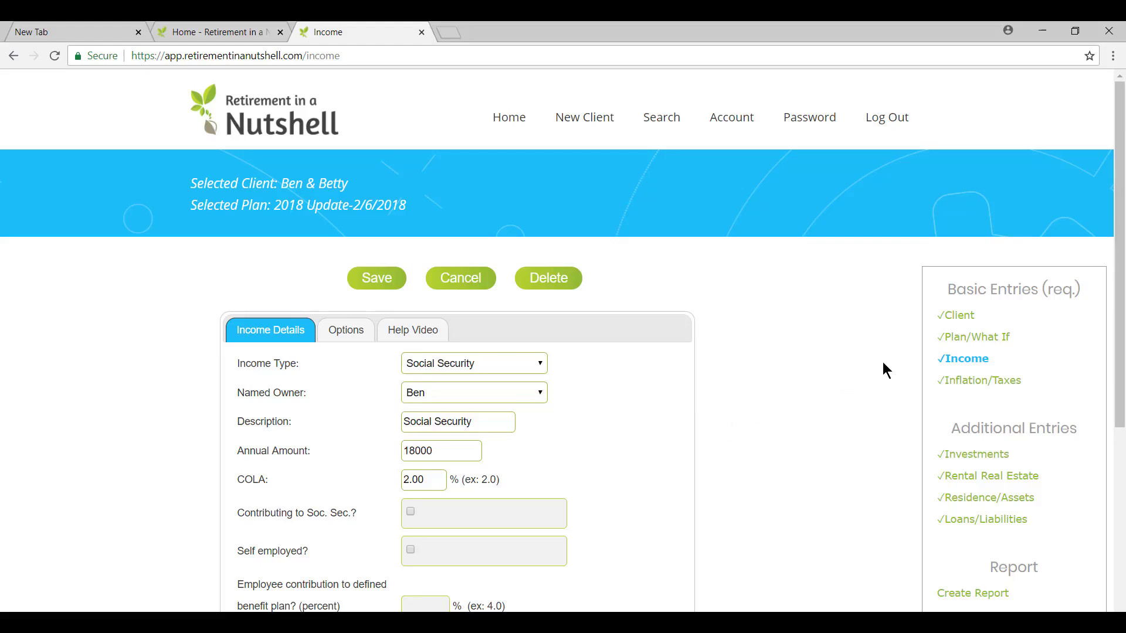
left_click(951, 346)
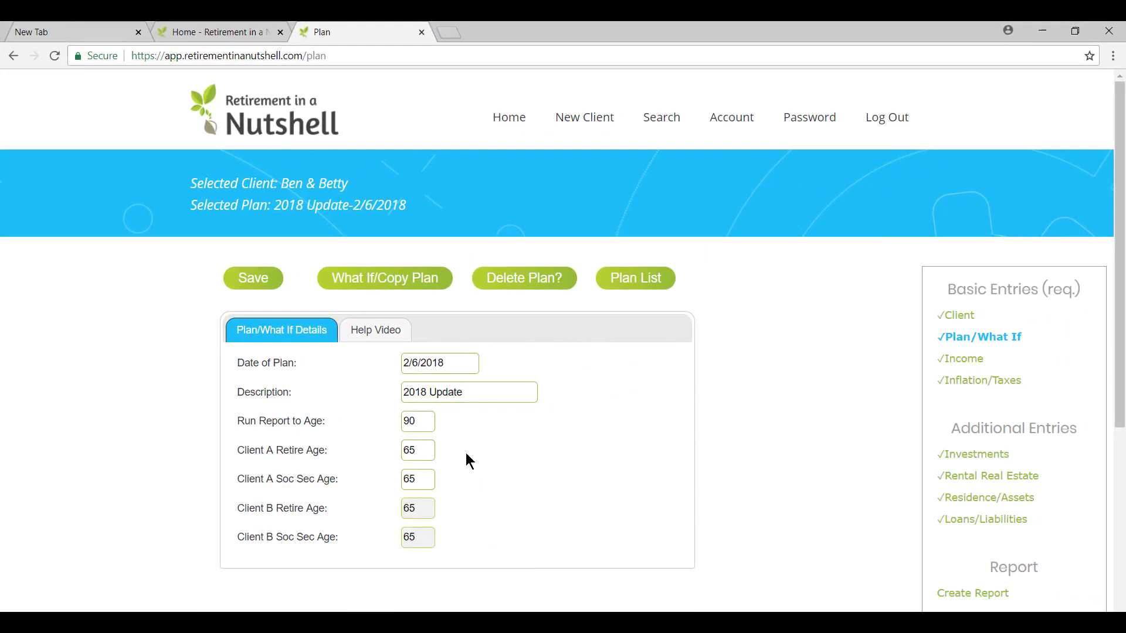
left_click(953, 363)
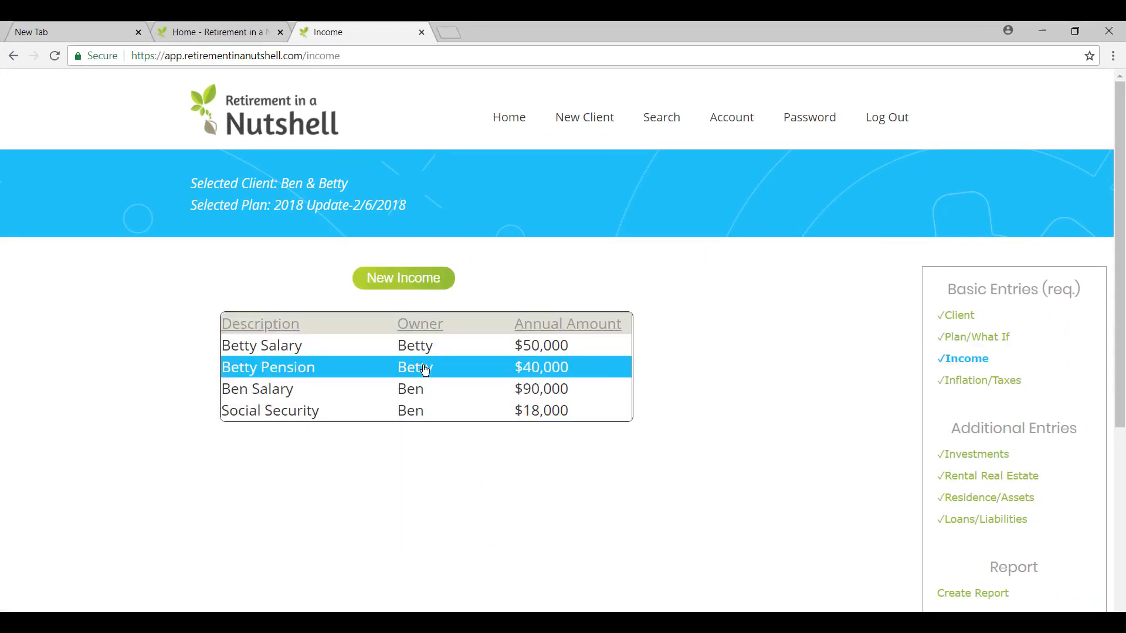
Examine the alternate start and end year options of the $90,000 salary entry and close it without saving
left_click(421, 398)
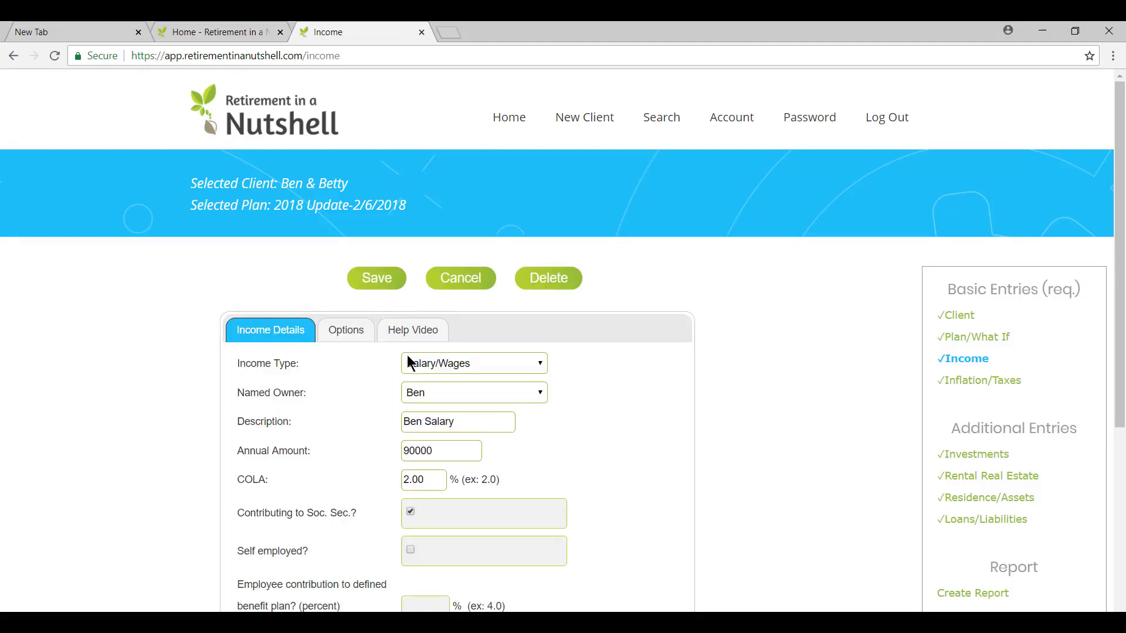
left_click(354, 337)
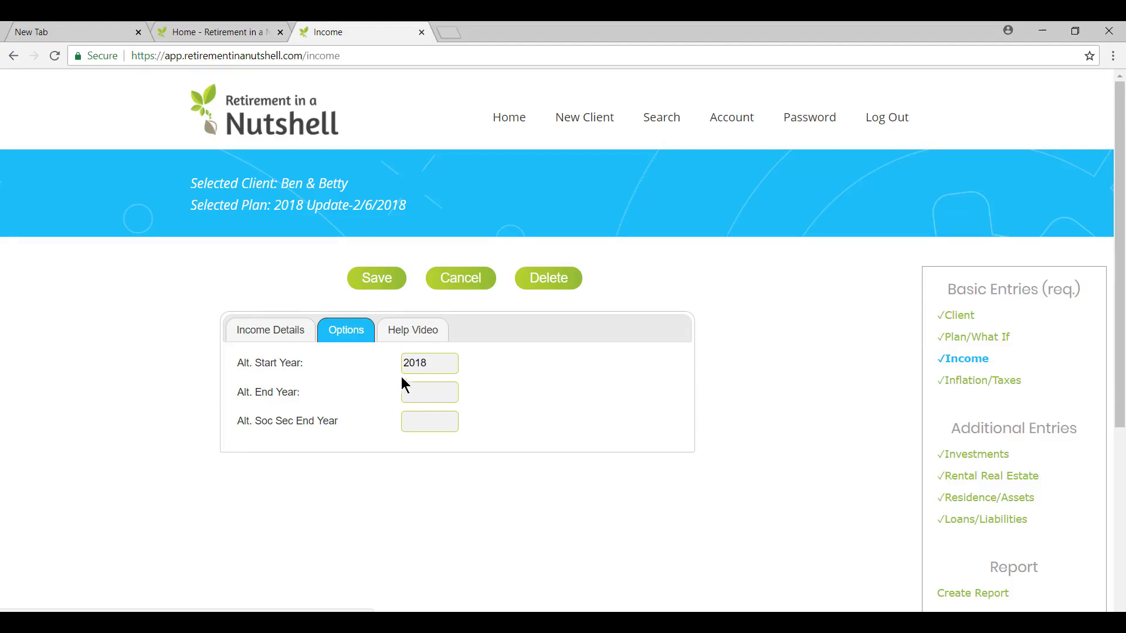
left_click(463, 281)
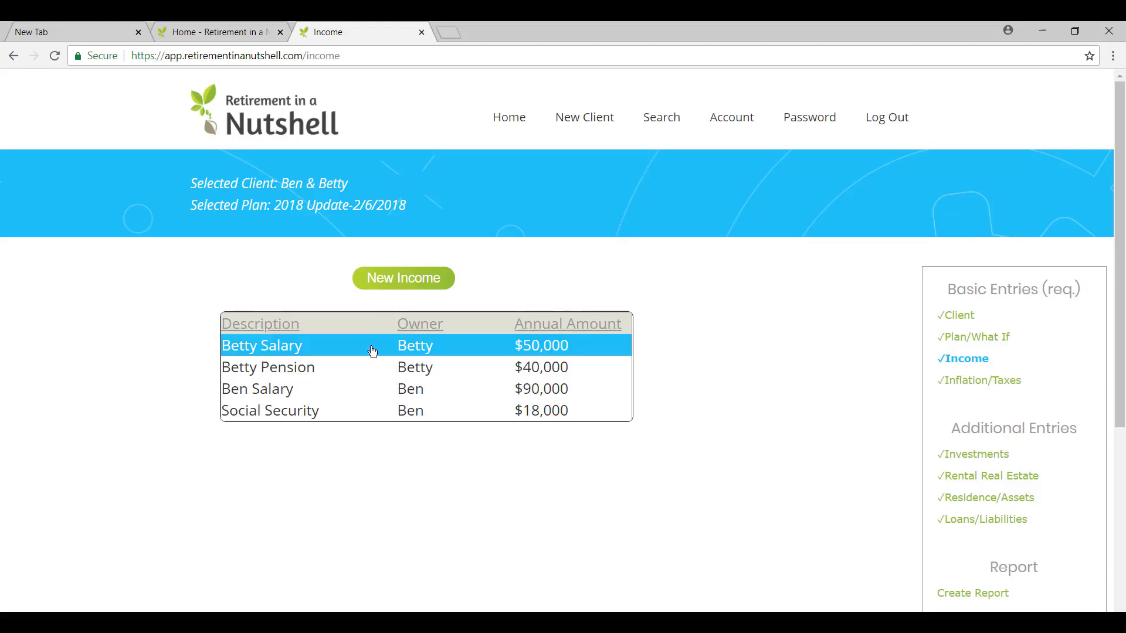
Examine the alternate year options on a blank new income entry and cancel the entry
left_click(414, 285)
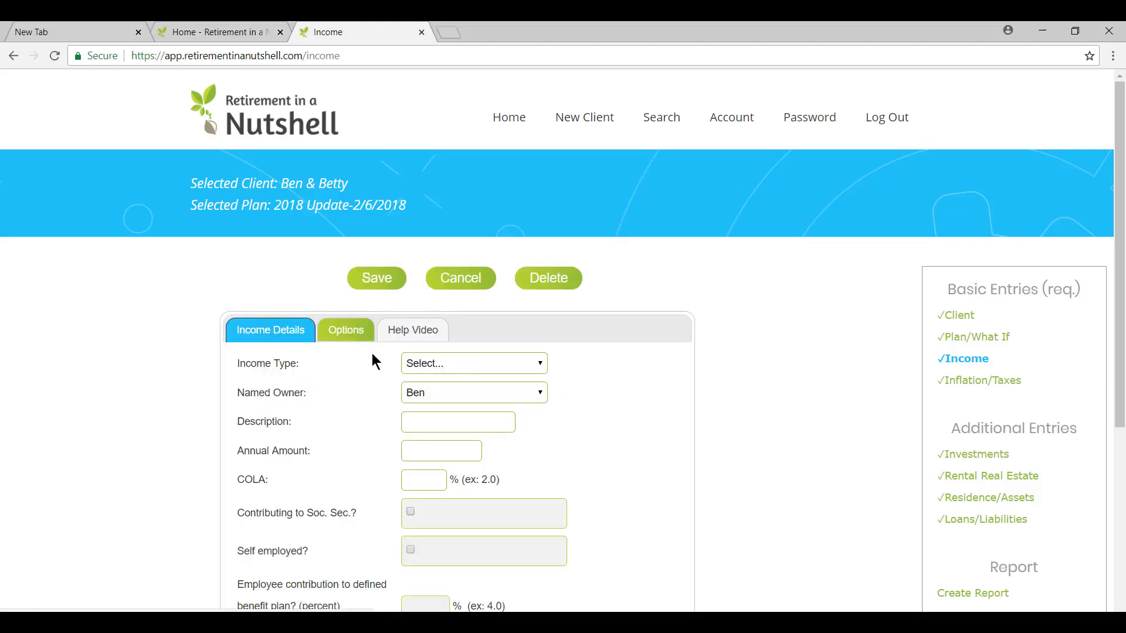
left_click(364, 329)
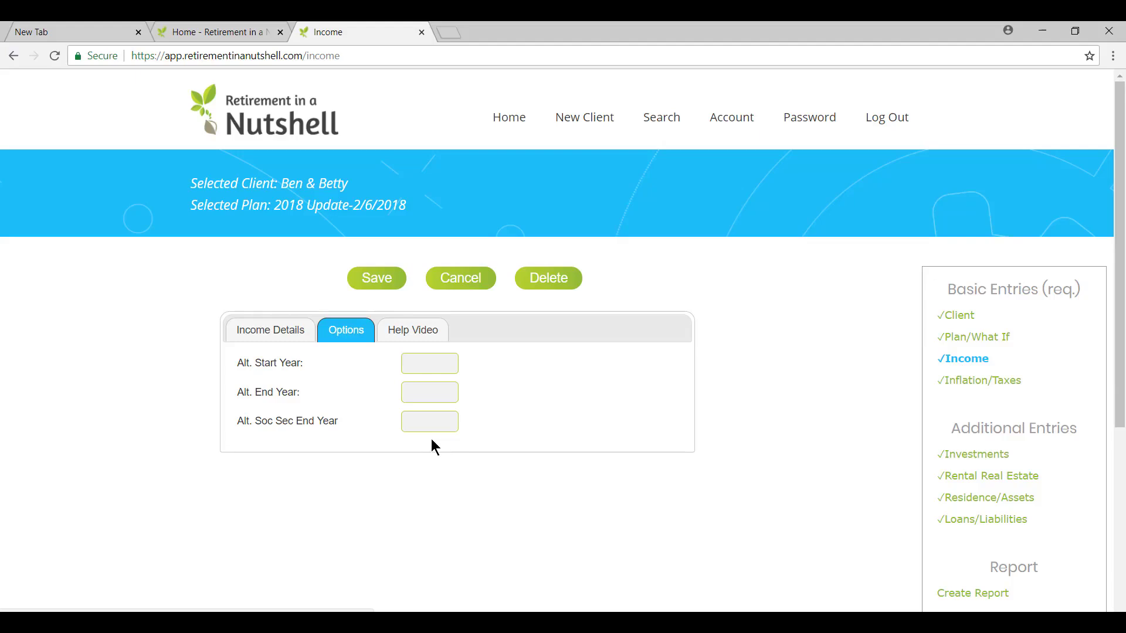
left_click(483, 282)
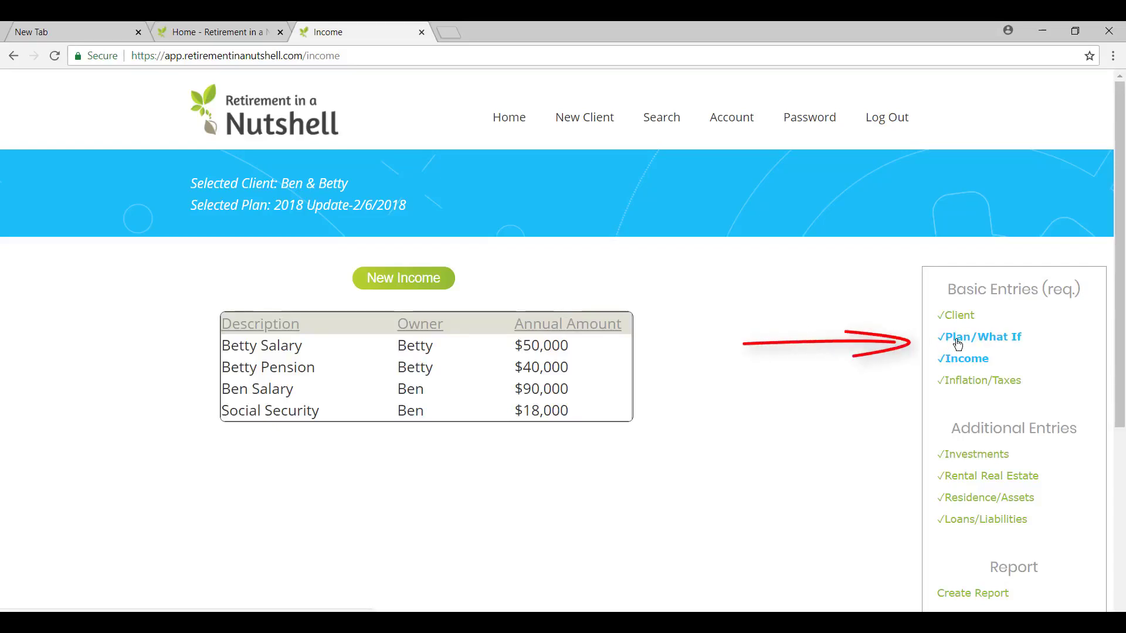
Open the plan details to check the clients' retirement and Social Security ages
left_click(958, 345)
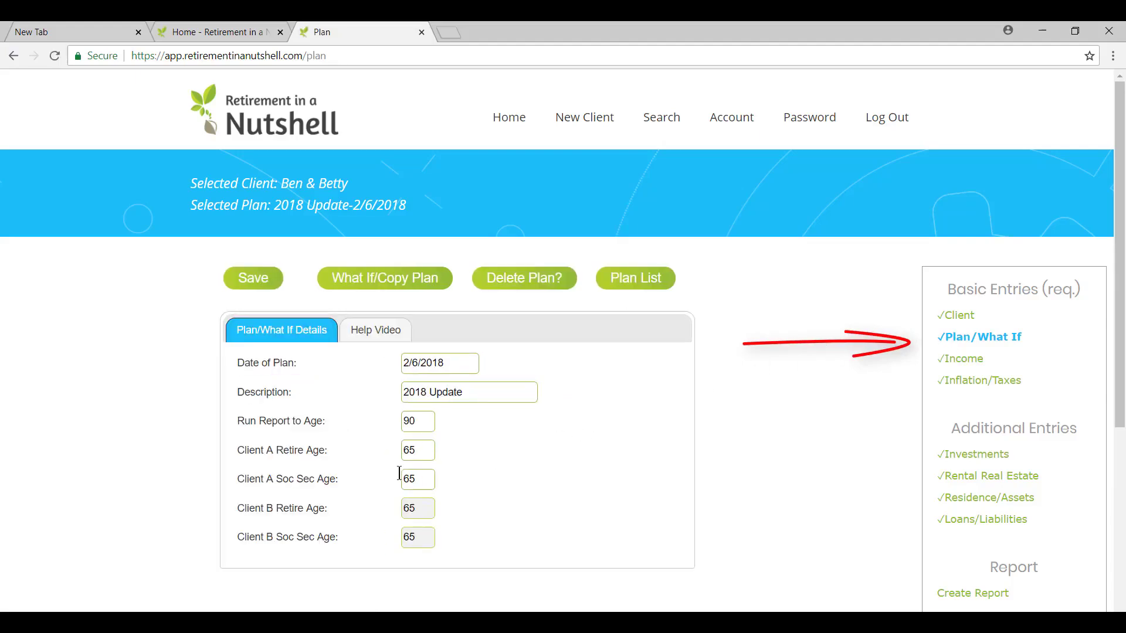